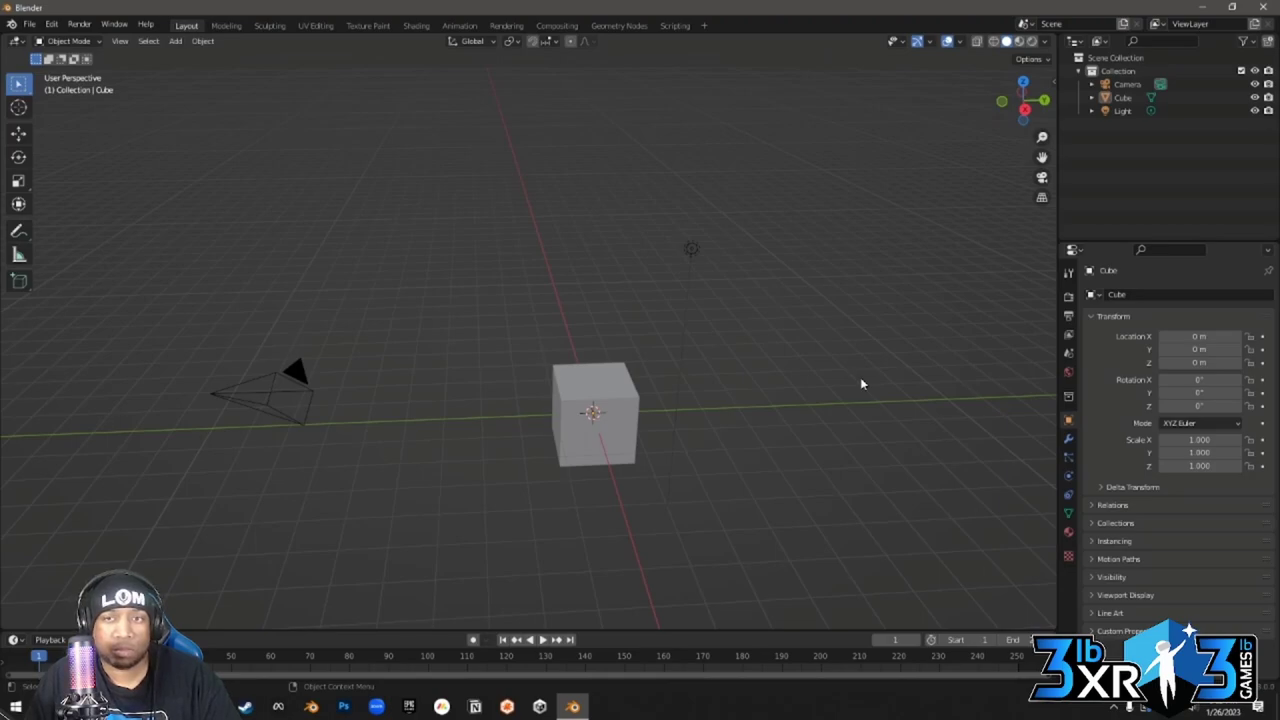
Widen the right-hand outliner and properties panels, narrowing the viewport around the default cube, camera and light
{"action": "middle_click_drag", "start_coordinate": [860, 384], "coordinate": [883, 382]}
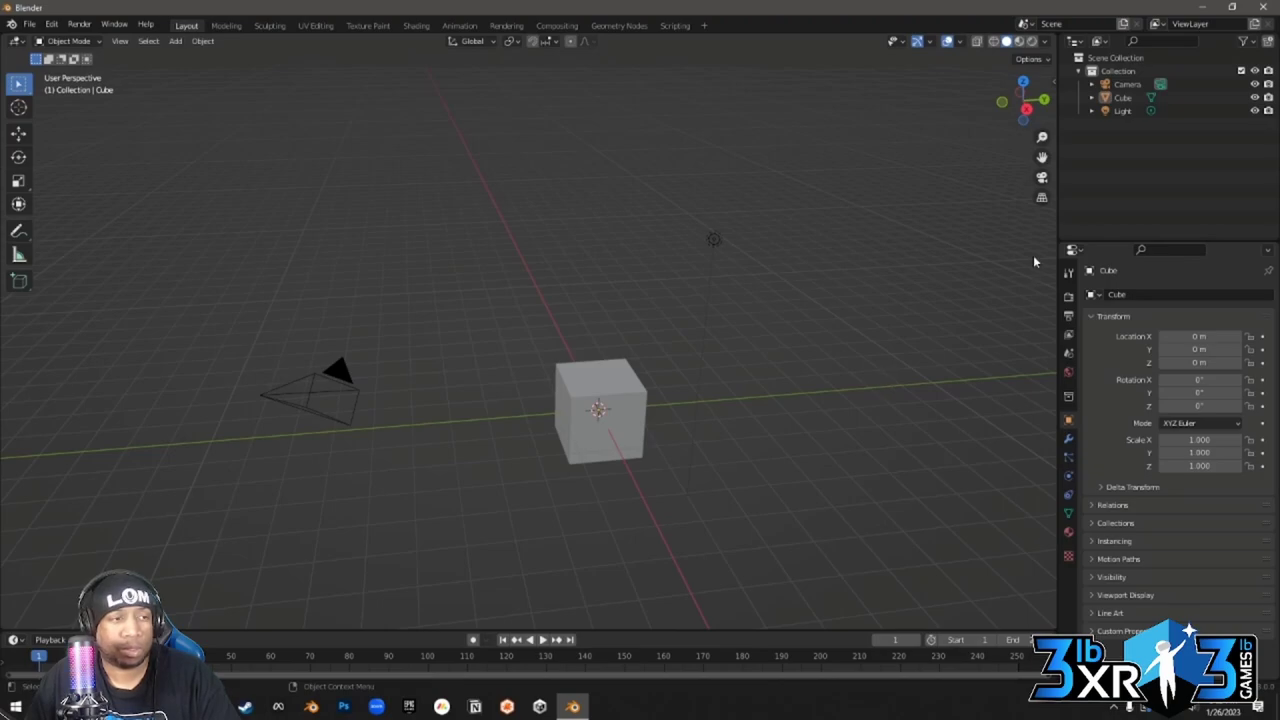
{"action": "left_click_drag", "start_coordinate": [1058, 211], "coordinate": [997, 211]}
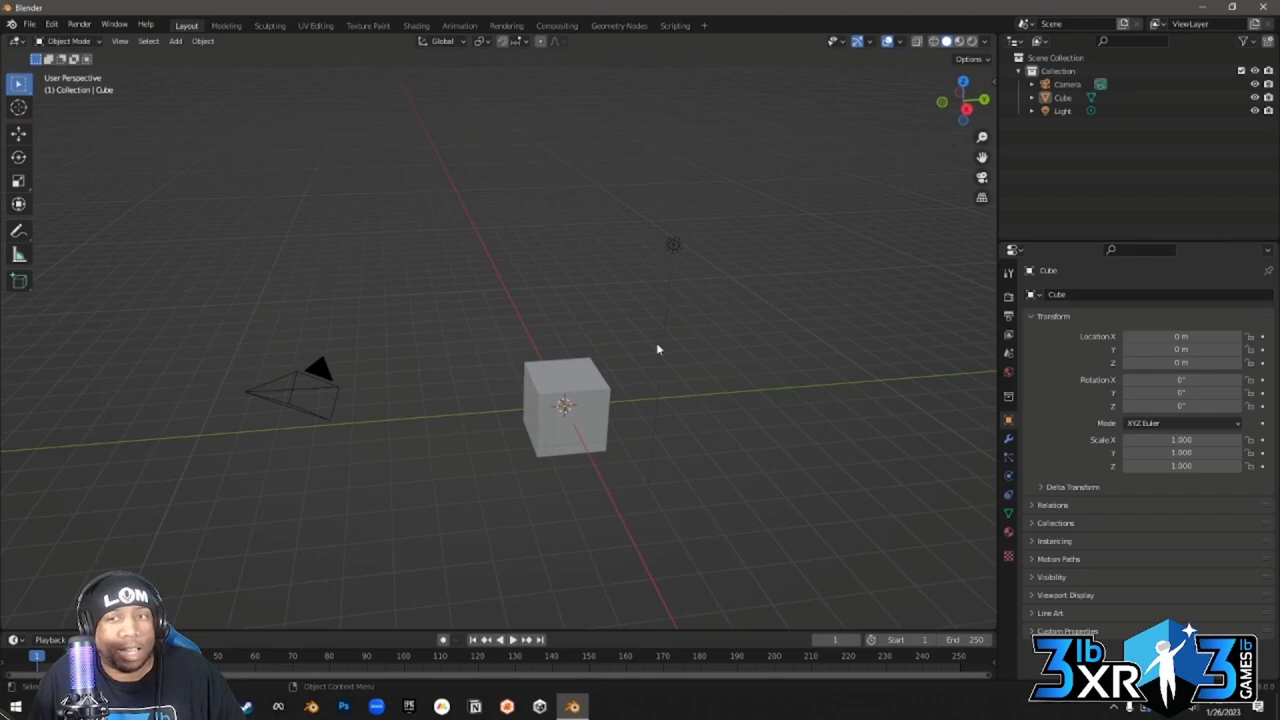
{"action": "mouse_move", "coordinate": [716, 366]}
{"action": "middle_mouse_down"}
{"action": "mouse_move", "coordinate": [746, 374]}
{"action": "mouse_move", "coordinate": [737, 351]}
{"action": "mouse_move", "coordinate": [789, 354]}
{"action": "mouse_move", "coordinate": [737, 266]}
{"action": "mouse_move", "coordinate": [751, 346]}
{"action": "mouse_move", "coordinate": [757, 333]}
{"action": "mouse_move", "coordinate": [603, 345]}
{"action": "mouse_move", "coordinate": [726, 386]}
{"action": "mouse_move", "coordinate": [722, 343]}
{"action": "mouse_move", "coordinate": [717, 388]}
{"action": "mouse_move", "coordinate": [737, 386]}
{"action": "mouse_move", "coordinate": [691, 366]}
{"action": "mouse_move", "coordinate": [763, 352]}
{"action": "mouse_move", "coordinate": [737, 352]}
{"action": "mouse_move", "coordinate": [845, 358]}
{"action": "mouse_move", "coordinate": [666, 364]}
{"action": "mouse_move", "coordinate": [712, 383]}
{"action": "middle_mouse_up"}
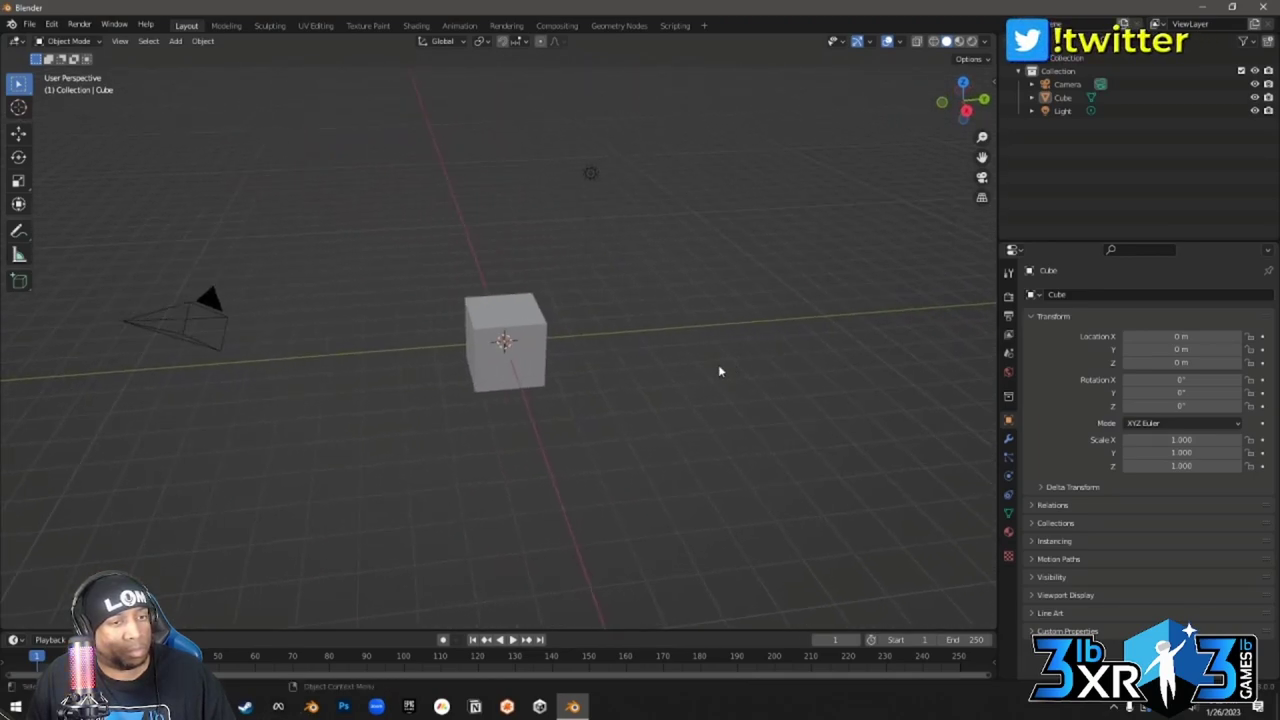
{"action": "right_click", "coordinate": [708, 375]}
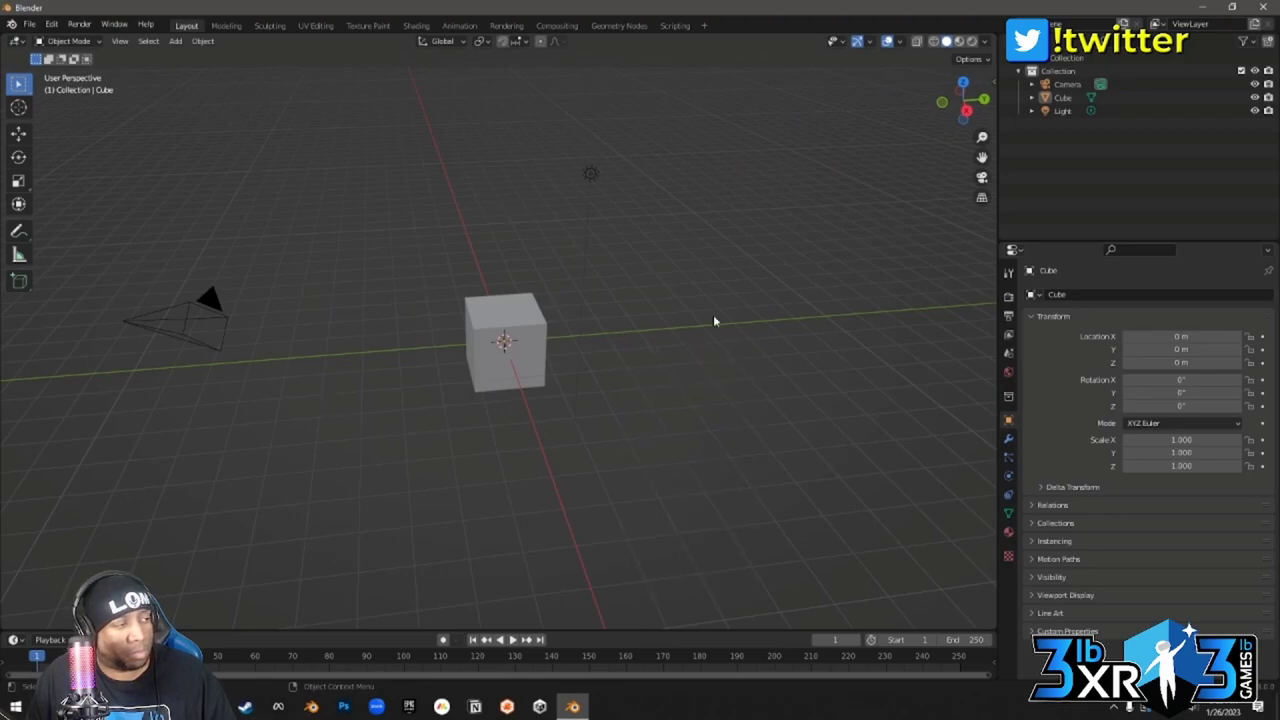
{"action": "right_click", "coordinate": [600, 289]}
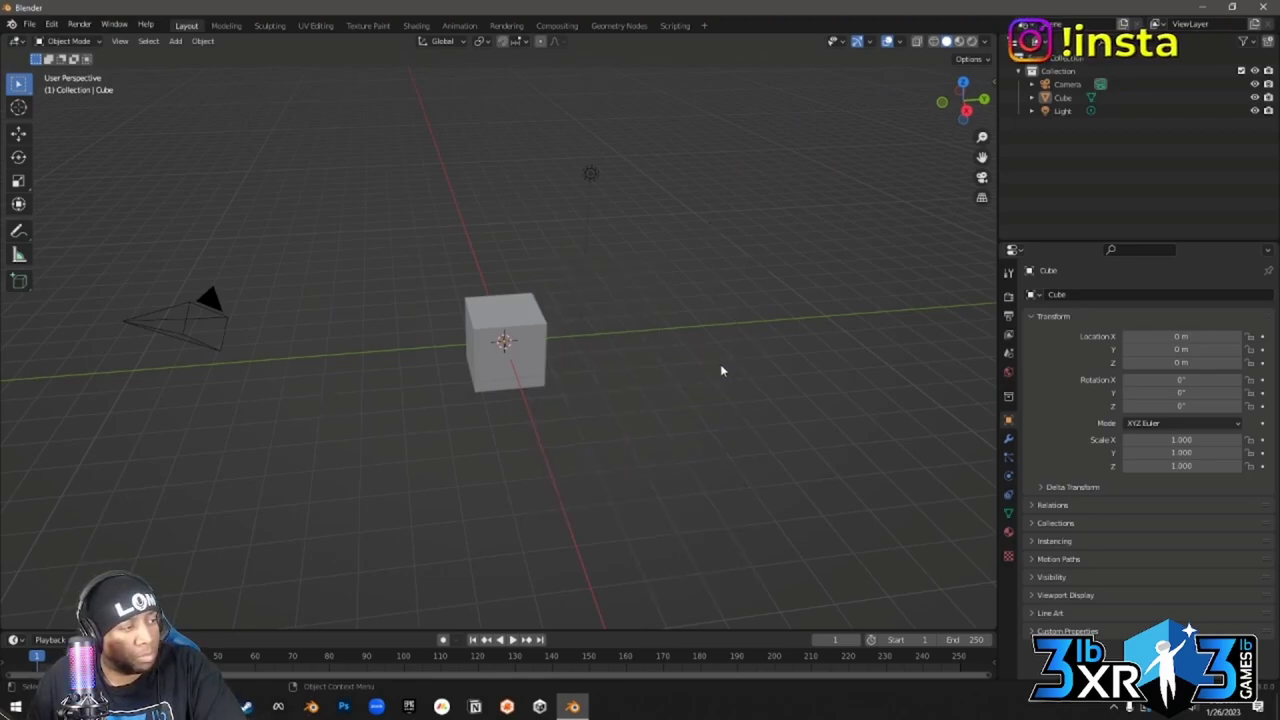
{"action": "mouse_move", "coordinate": [691, 378]}
{"action": "middle_mouse_down"}
{"action": "mouse_move", "coordinate": [671, 410]}
{"action": "mouse_move", "coordinate": [671, 382]}
{"action": "mouse_move", "coordinate": [648, 384]}
{"action": "mouse_move", "coordinate": [646, 360]}
{"action": "mouse_move", "coordinate": [706, 380]}
{"action": "mouse_move", "coordinate": [566, 360]}
{"action": "mouse_move", "coordinate": [602, 383]}
{"action": "mouse_move", "coordinate": [723, 357]}
{"action": "mouse_move", "coordinate": [670, 383]}
{"action": "middle_mouse_up"}
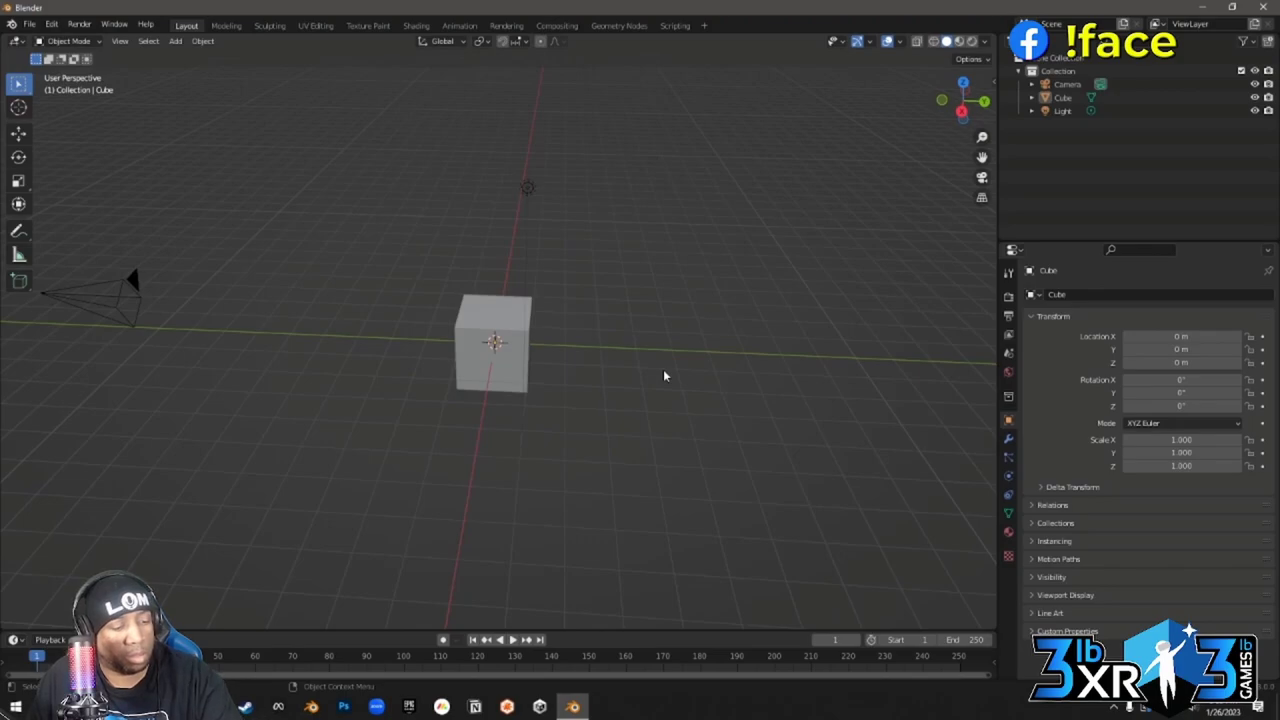
{"action": "middle_click_drag", "start_coordinate": [623, 397], "coordinate": [663, 363]}
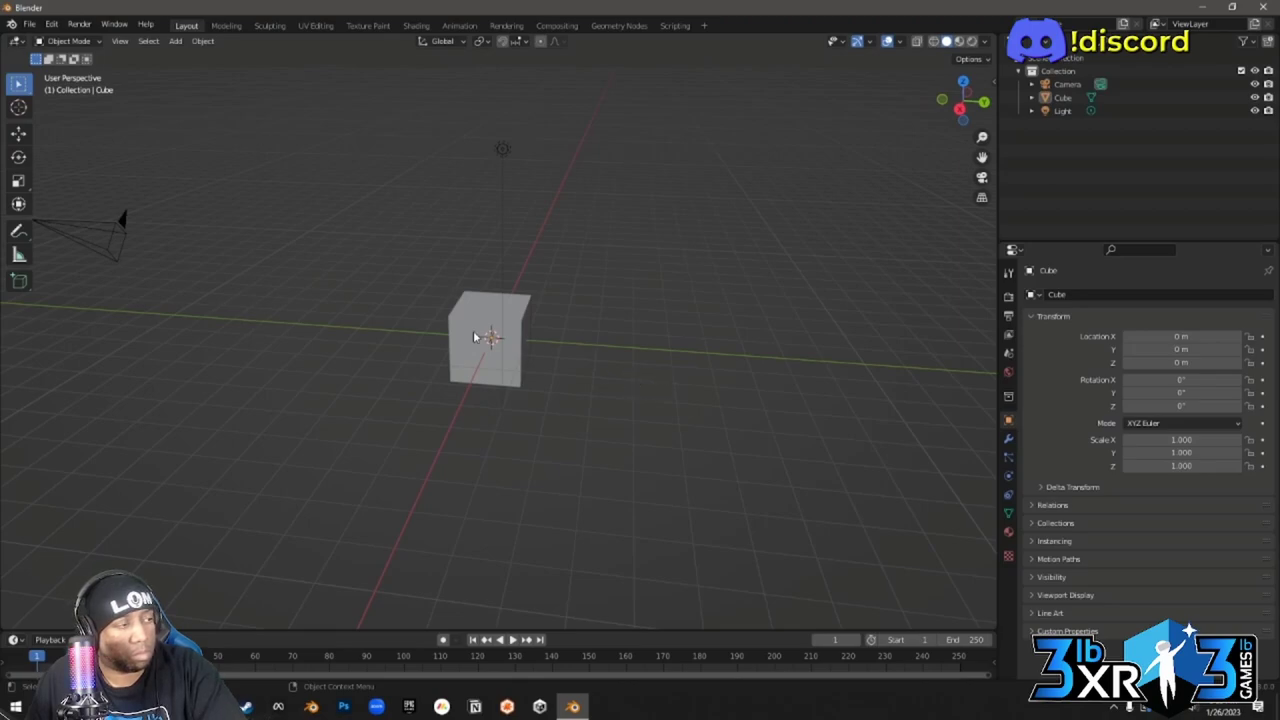
{"action": "middle_click_drag", "start_coordinate": [466, 299], "coordinate": [657, 418]}
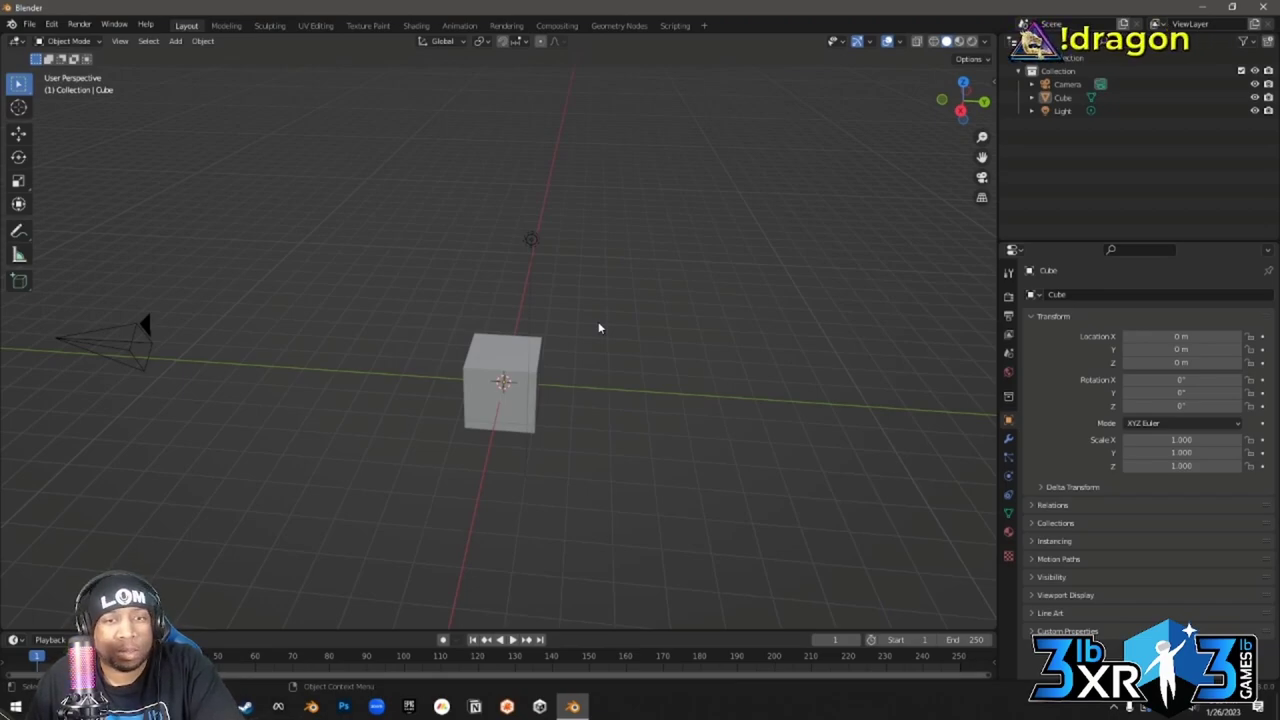
{"action": "mouse_move", "coordinate": [530, 395]}
{"action": "middle_mouse_down"}
{"action": "mouse_move", "coordinate": [468, 446]}
{"action": "mouse_move", "coordinate": [578, 390]}
{"action": "mouse_move", "coordinate": [477, 406]}
{"action": "mouse_move", "coordinate": [535, 395]}
{"action": "middle_mouse_up"}
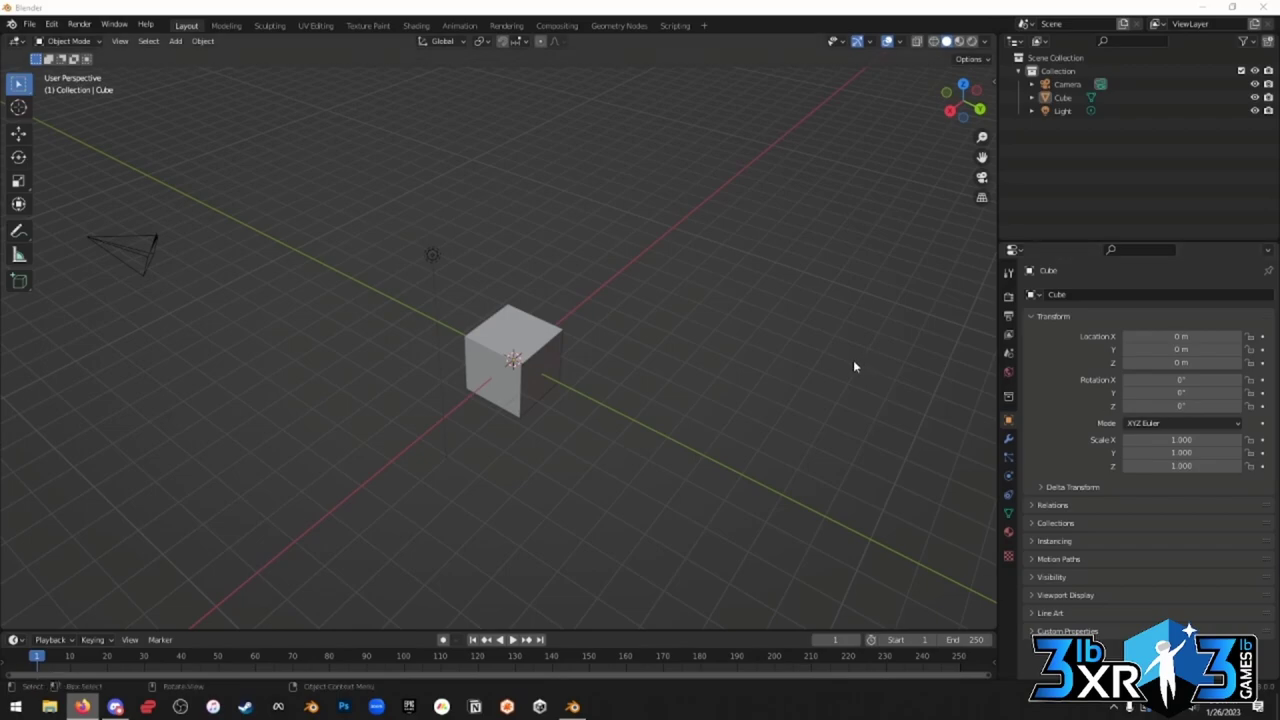
{"action": "middle_click_drag", "start_coordinate": [600, 409], "coordinate": [673, 382]}
{"action": "scroll", "coordinate": [694, 384], "scroll_direction": "up", "scroll_amount": 3}
{"action": "scroll", "coordinate": [694, 386], "scroll_direction": "down", "scroll_amount": 3}
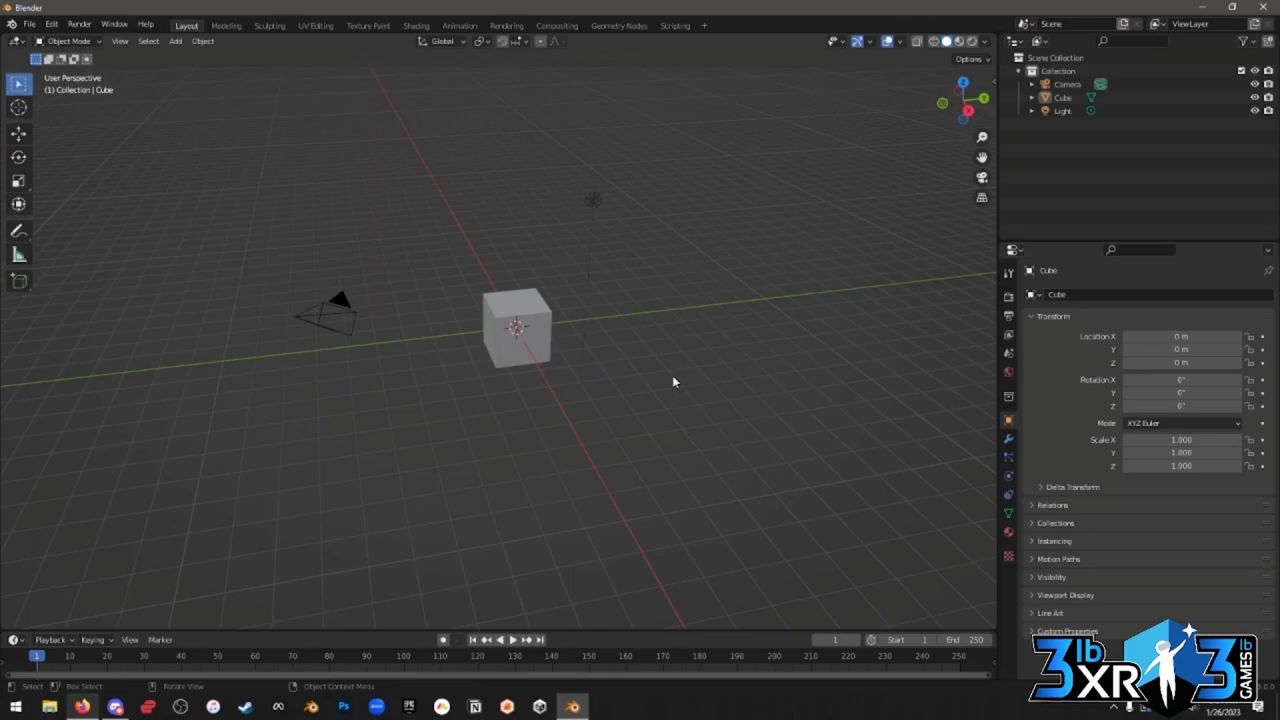
{"action": "middle_click_drag", "start_coordinate": [686, 386], "coordinate": [700, 408]}
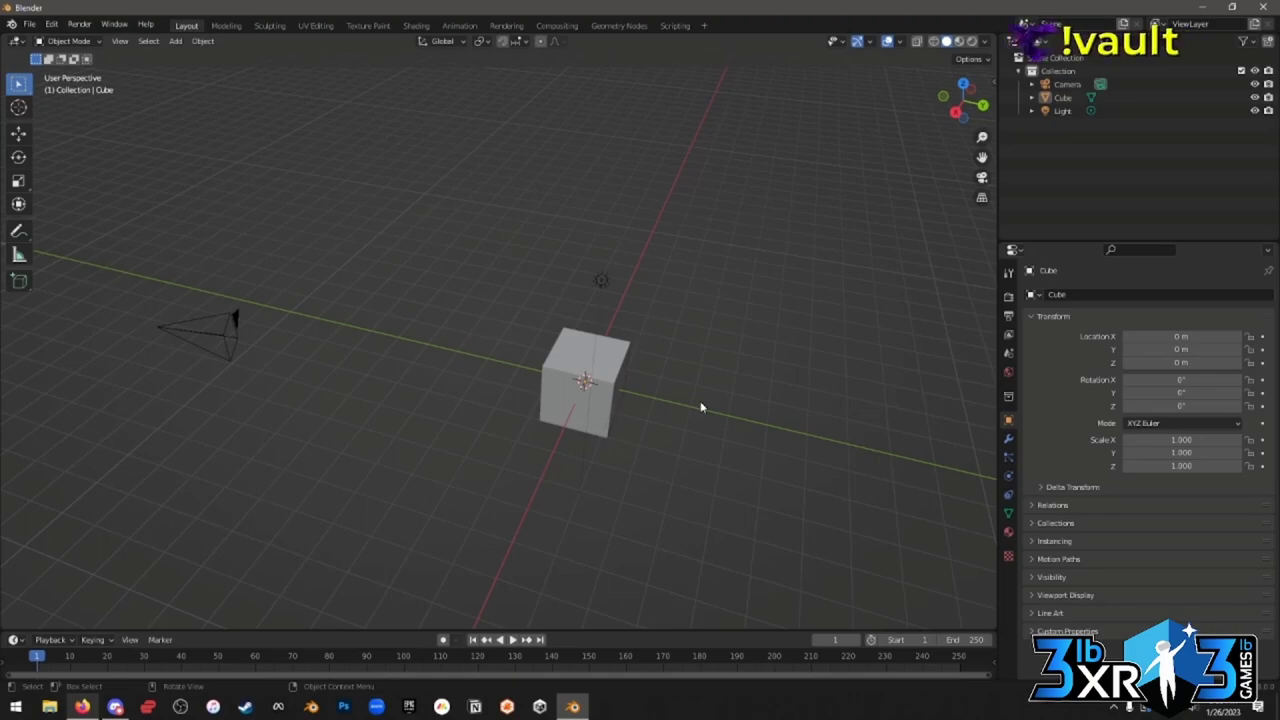
{"action": "middle_click_drag", "start_coordinate": [700, 408], "coordinate": [630, 393]}
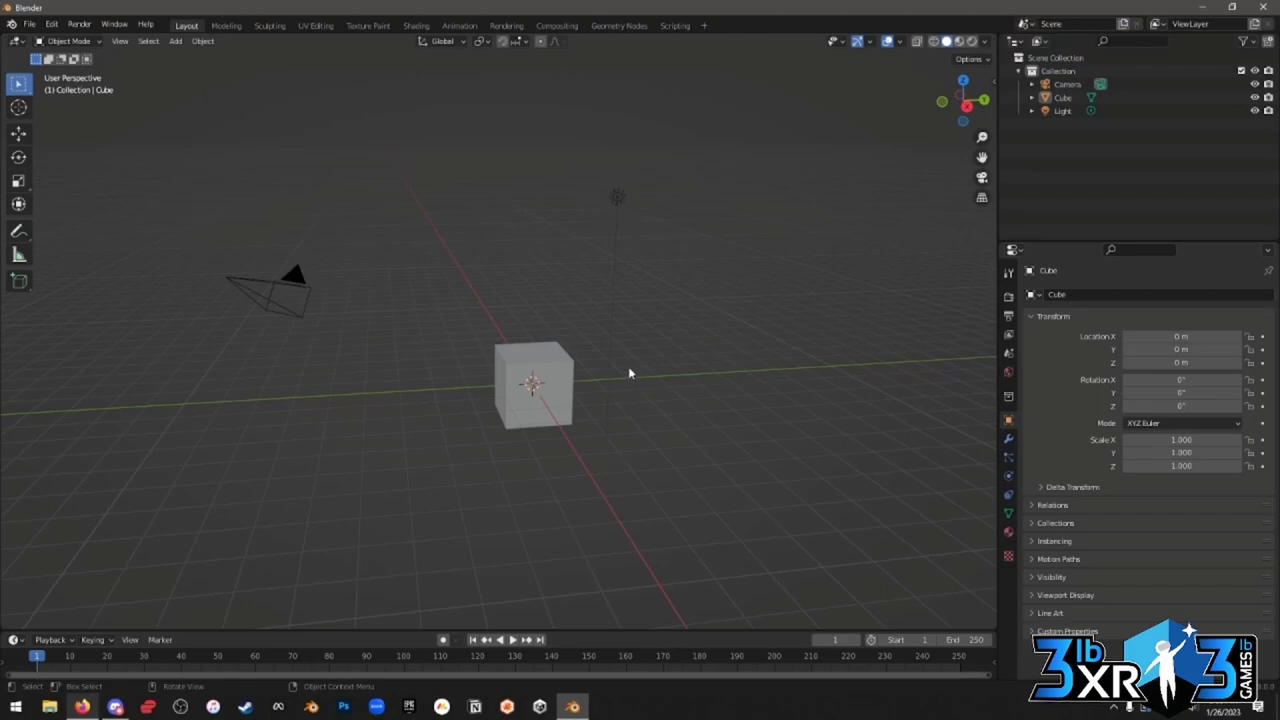
Select and delete the camera, light and default cube, then add a new Mesh > Cube at the origin
{"action": "key", "text": "a"}
{"action": "key", "text": "Delete"}
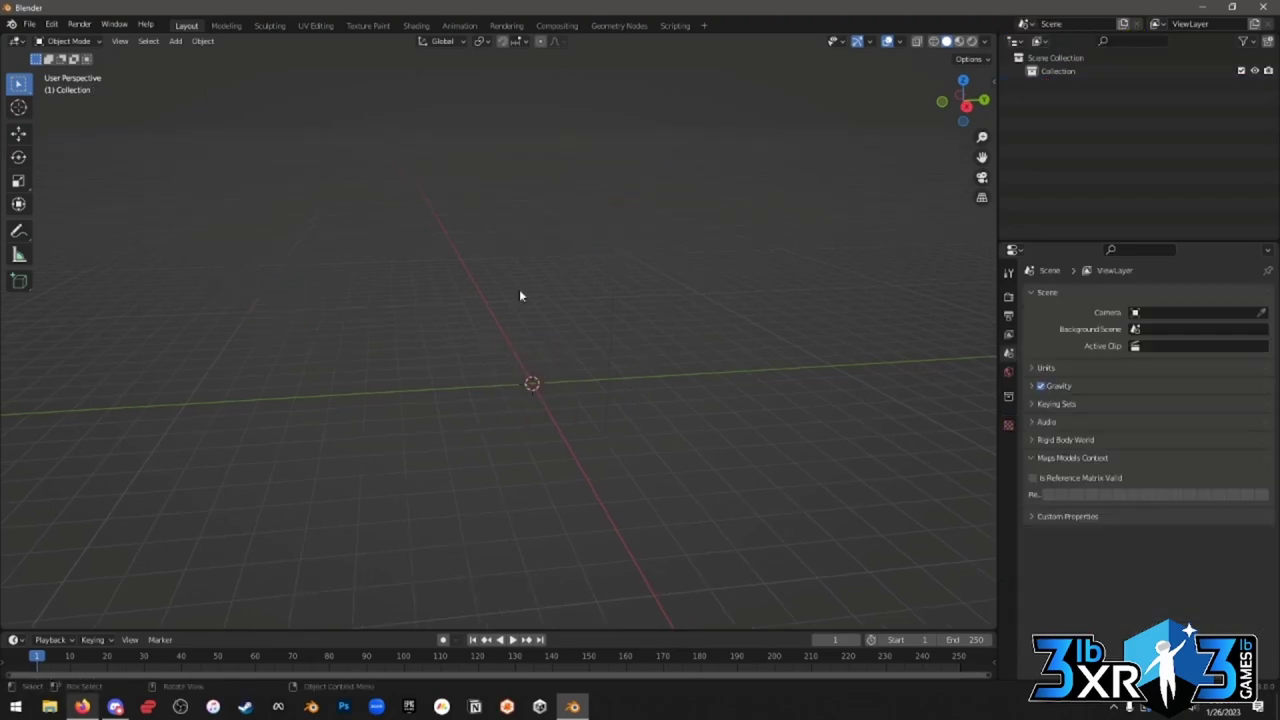
{"action": "key", "text": "shift+a"}
{"action": "mouse_move", "coordinate": [515, 272]}
{"action": "left_click", "coordinate": [583, 284]}
{"action": "middle_click_drag", "start_coordinate": [617, 430], "coordinate": [613, 398]}
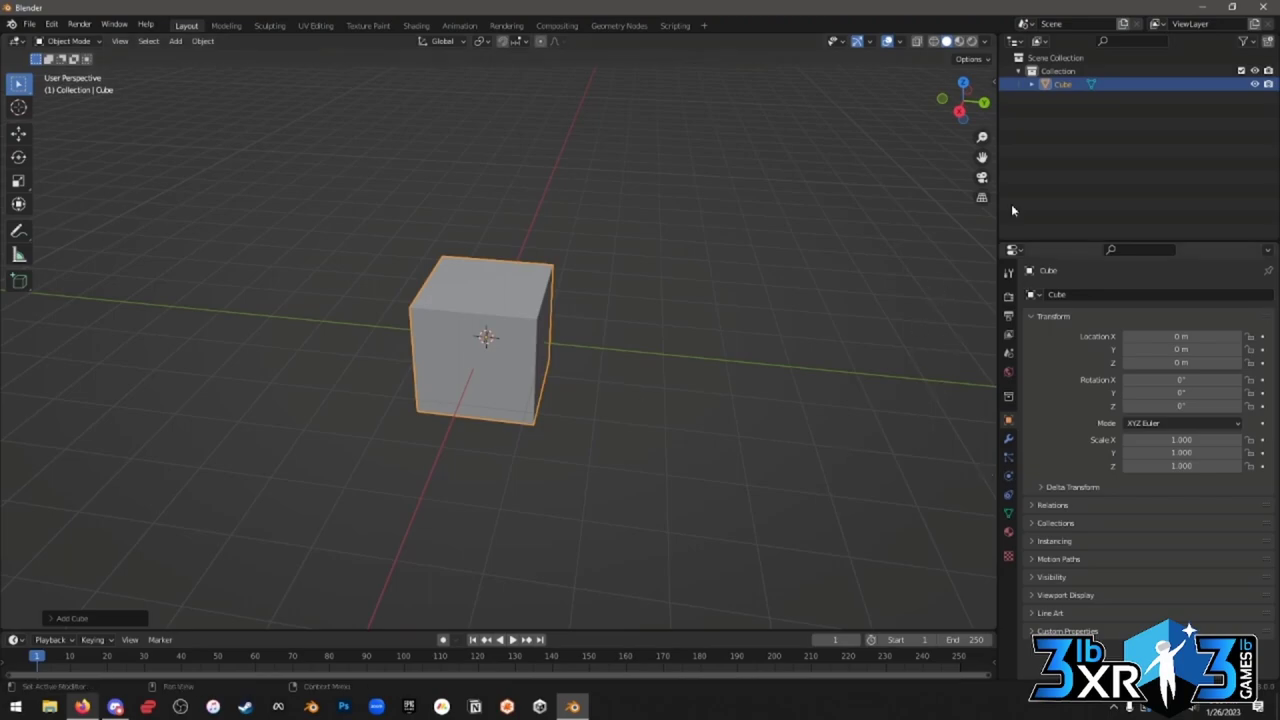
{"action": "middle_click_drag", "start_coordinate": [789, 389], "coordinate": [643, 346]}
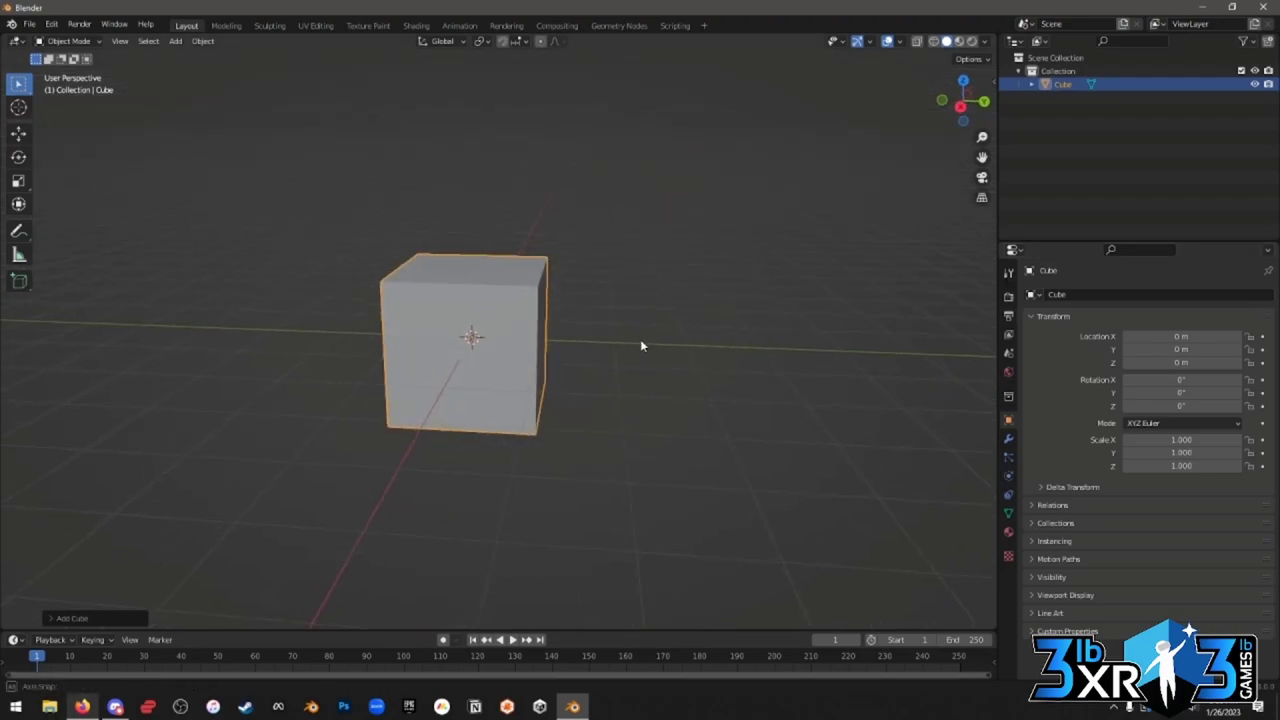
{"action": "scroll", "coordinate": [642, 346], "scroll_direction": "up", "scroll_amount": 1}
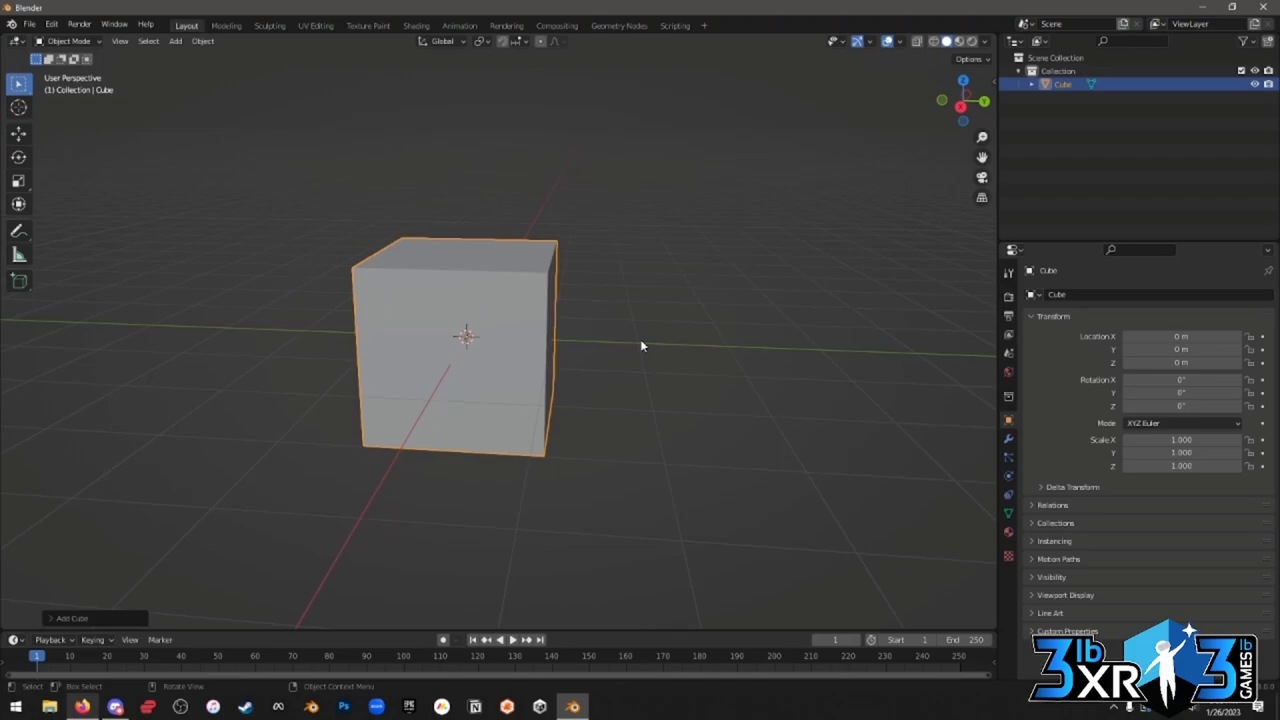
{"action": "middle_click_drag", "start_coordinate": [641, 346], "coordinate": [626, 377]}
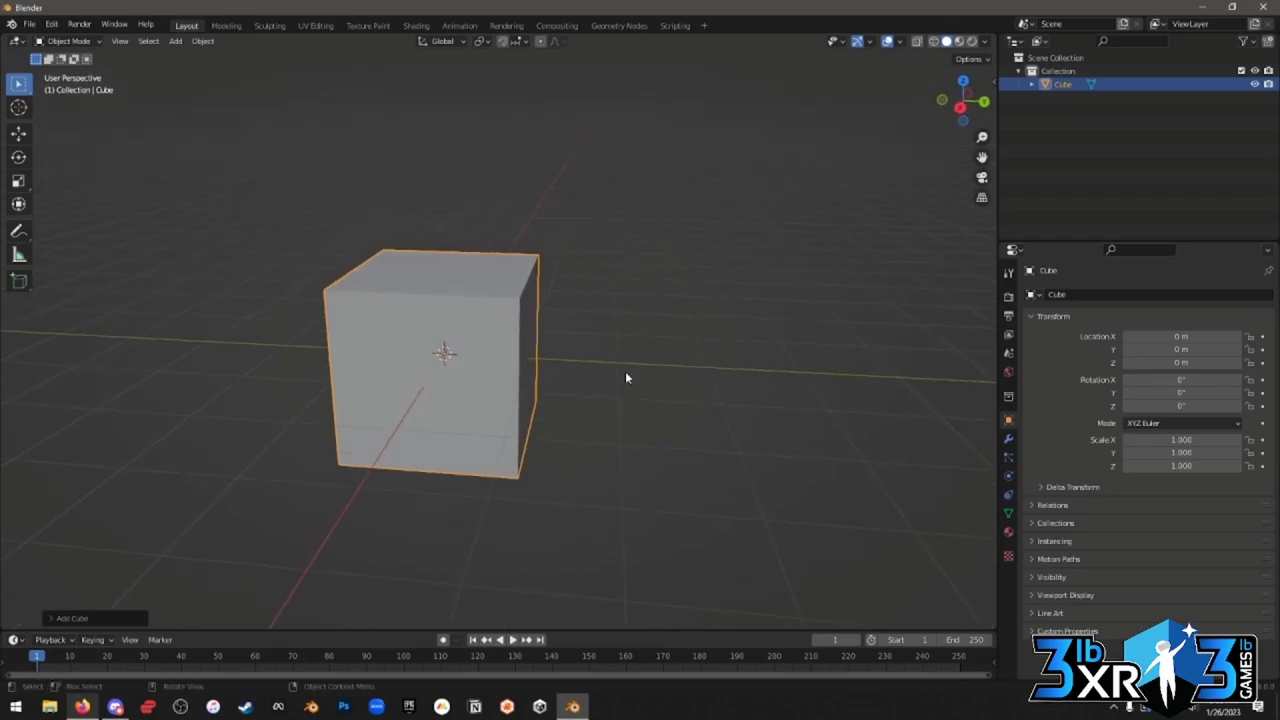
{"action": "middle_click_drag", "start_coordinate": [626, 377], "coordinate": [623, 417]}
{"action": "key", "text": "Tab"}
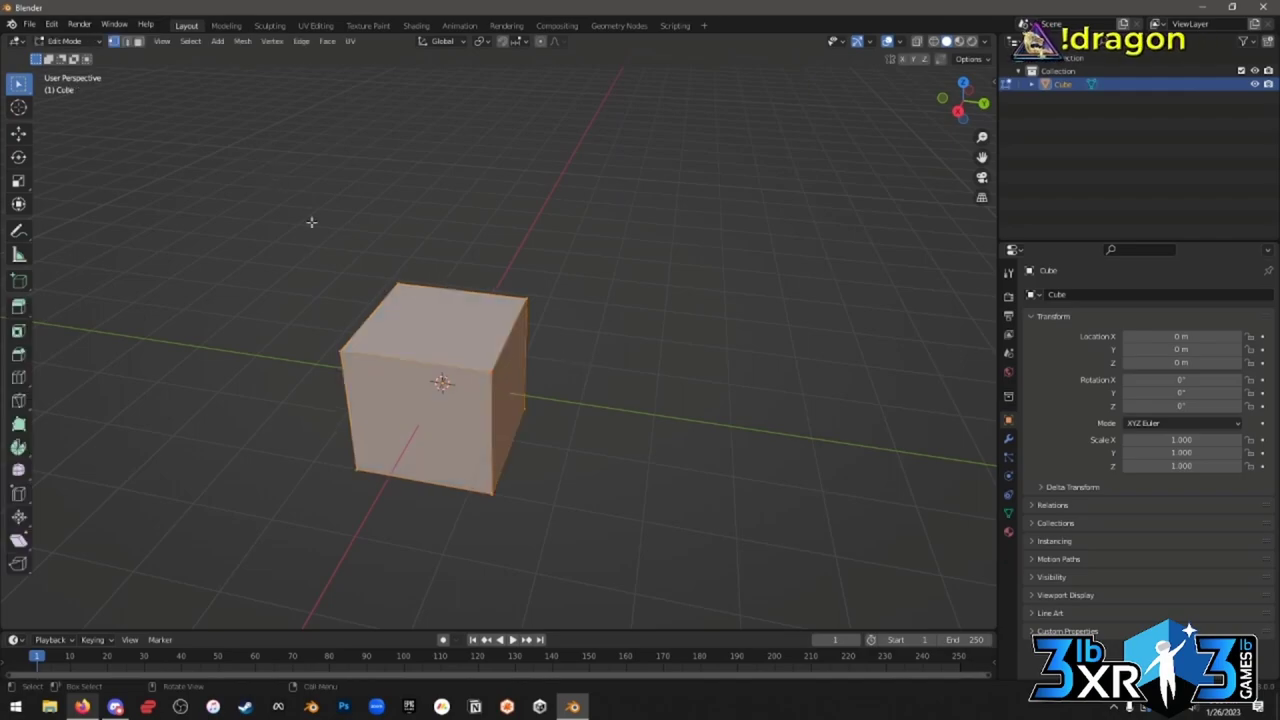
{"action": "key", "text": "Tab"}
{"action": "key", "text": "Tab"}
{"action": "key", "text": "Tab"}
{"action": "key", "text": "Tab"}
{"action": "key", "text": "Tab"}
{"action": "key", "text": "Tab"}
{"action": "key", "text": "Tab"}
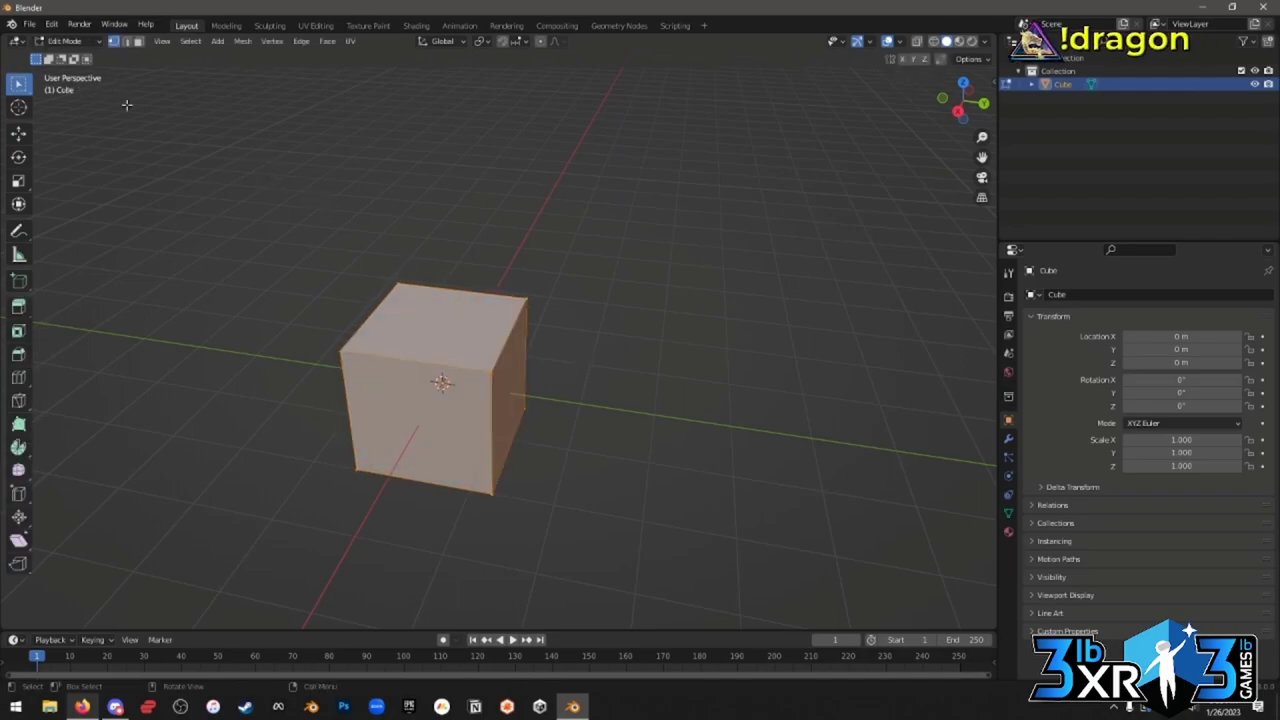
{"action": "key", "text": "Tab"}
{"action": "key", "text": "Tab"}
{"action": "key", "text": "Tab"}
{"action": "key", "text": "Tab"}
{"action": "key", "text": "Tab"}
{"action": "key", "text": "Tab"}
{"action": "key", "text": "Tab"}
{"action": "key", "text": "Tab"}
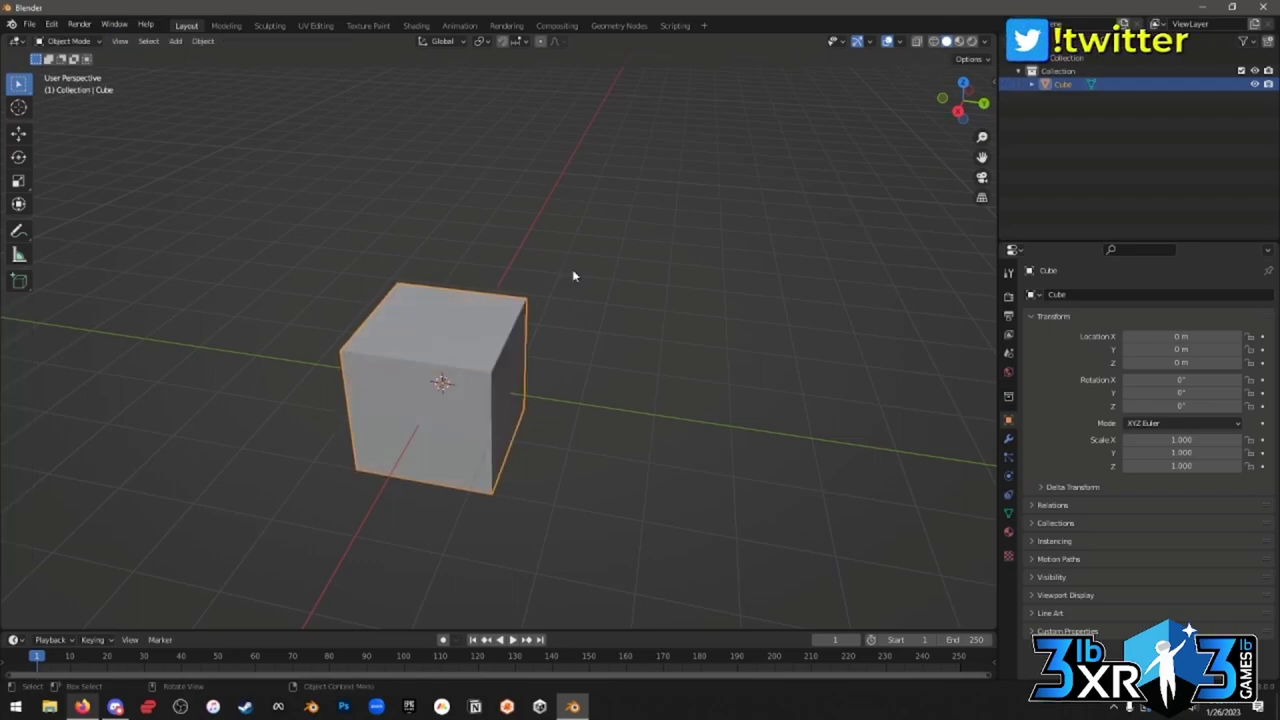
{"action": "middle_click_drag", "start_coordinate": [603, 358], "coordinate": [651, 351]}
{"action": "key", "text": "Tab"}
{"action": "key", "text": "Tab"}
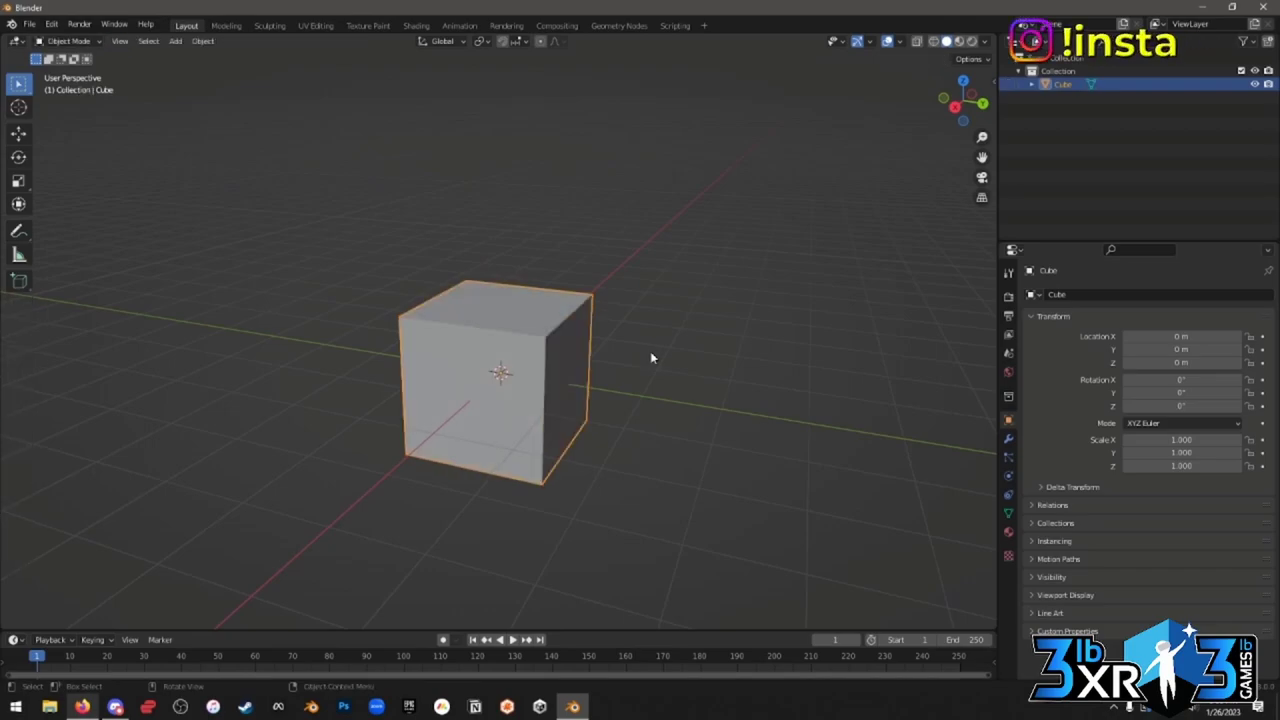